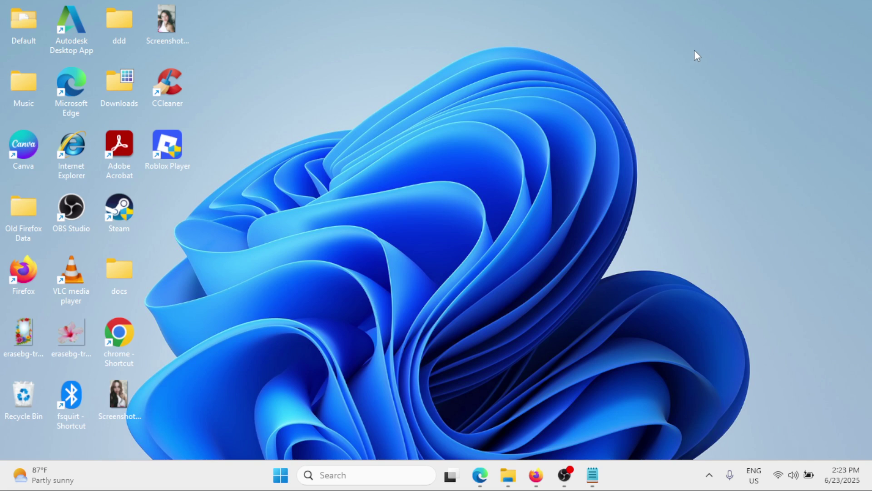
Browse to the other troubleshooters list in Windows Settings, then close Settings
left_click(280, 475)
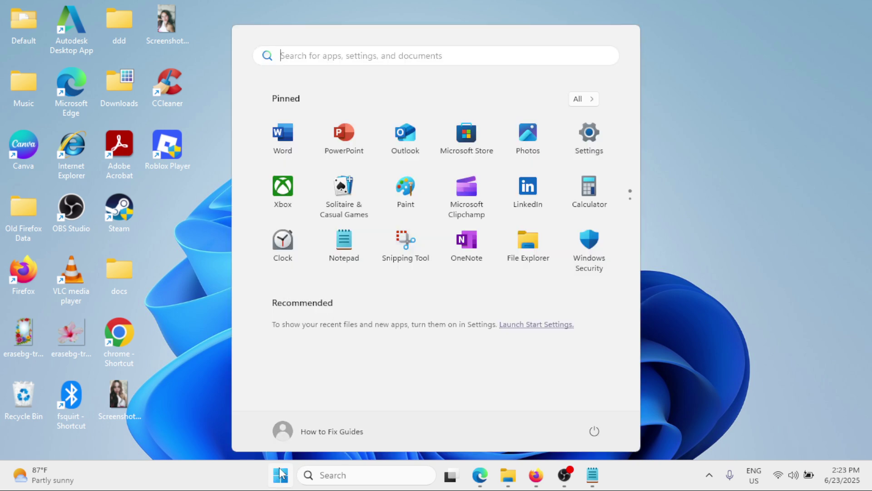
left_click(586, 145)
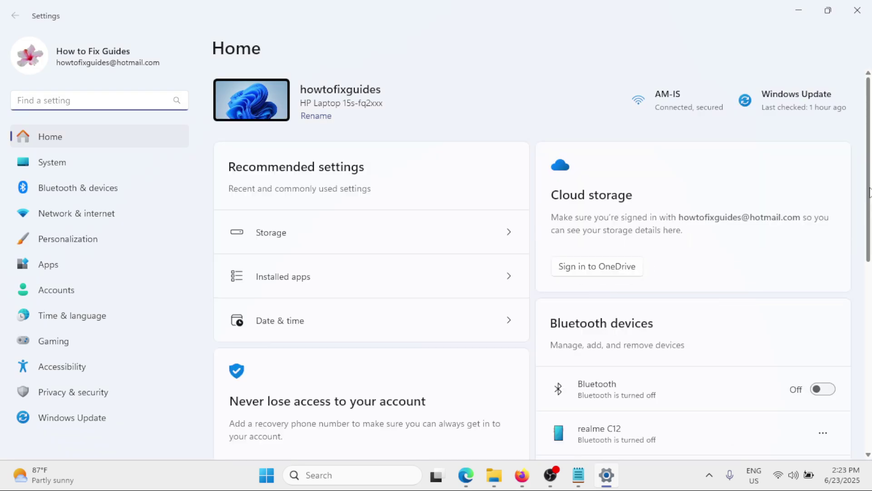
left_click(102, 162)
scroll(334, 293, "down", 4)
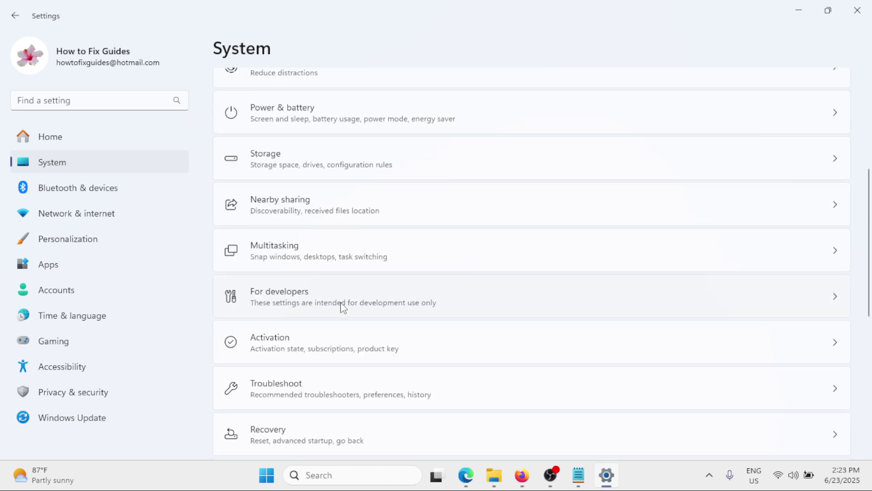
left_click(346, 389)
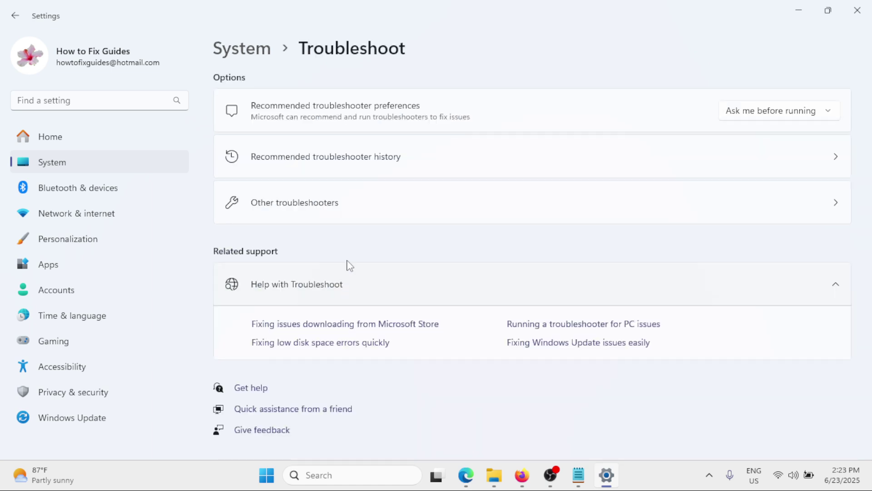
left_click(343, 205)
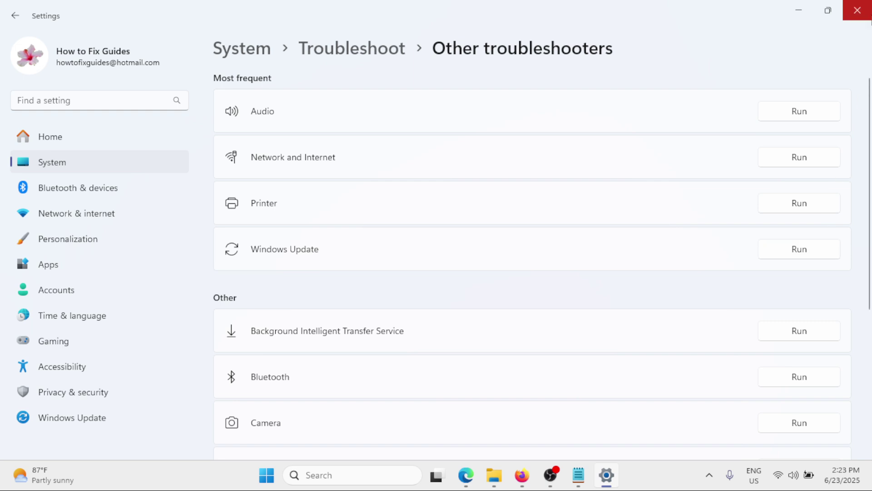
left_click(857, 10)
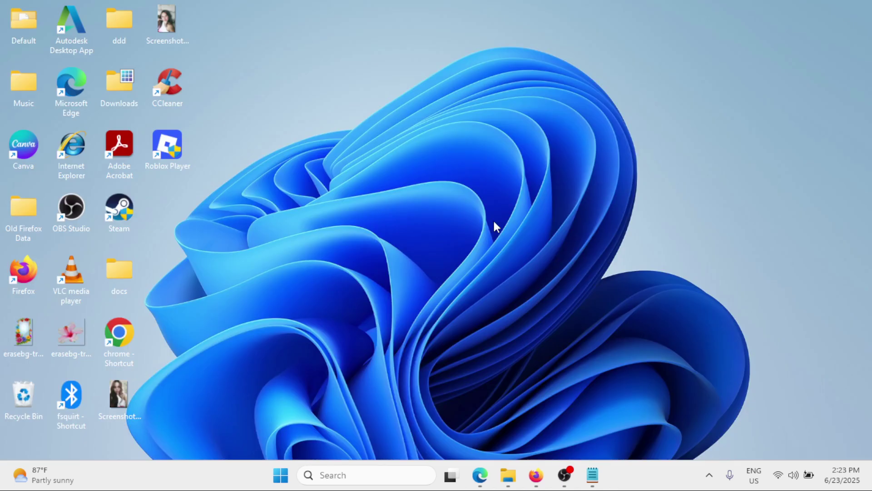
Copy netsh winsock reset from the notes and run it in the admin Command Prompt
left_click(364, 478)
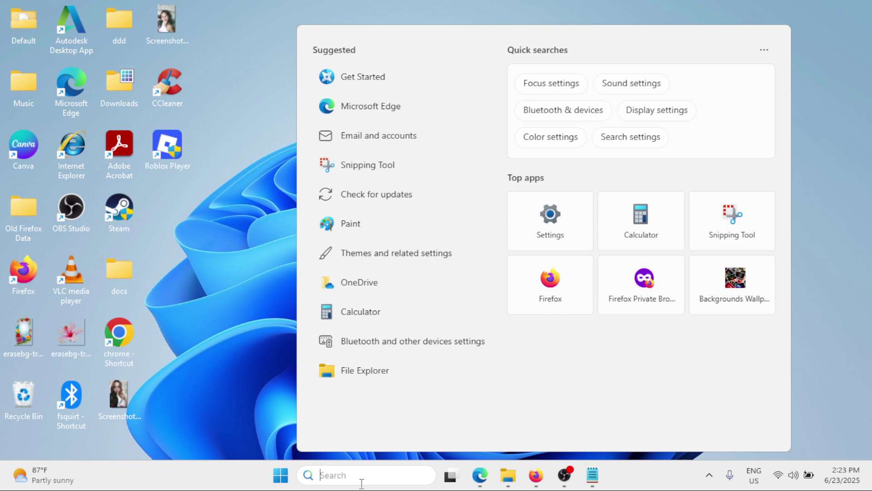
type("cmd")
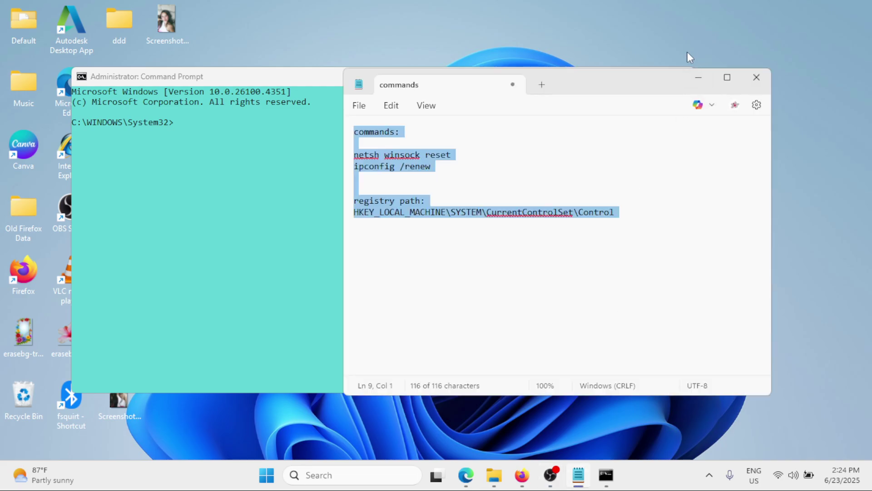
left_click(495, 177)
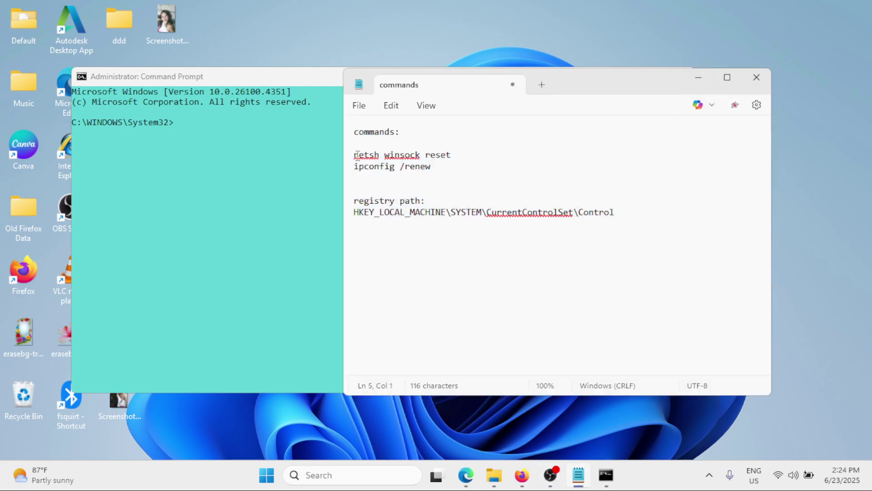
left_click_drag(355, 154, 475, 157)
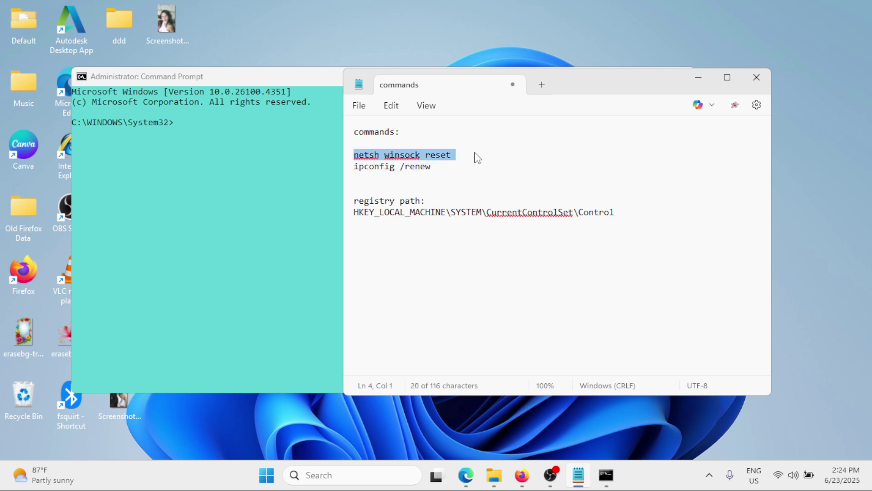
key("ctrl+c")
left_click(699, 77)
right_click(419, 145)
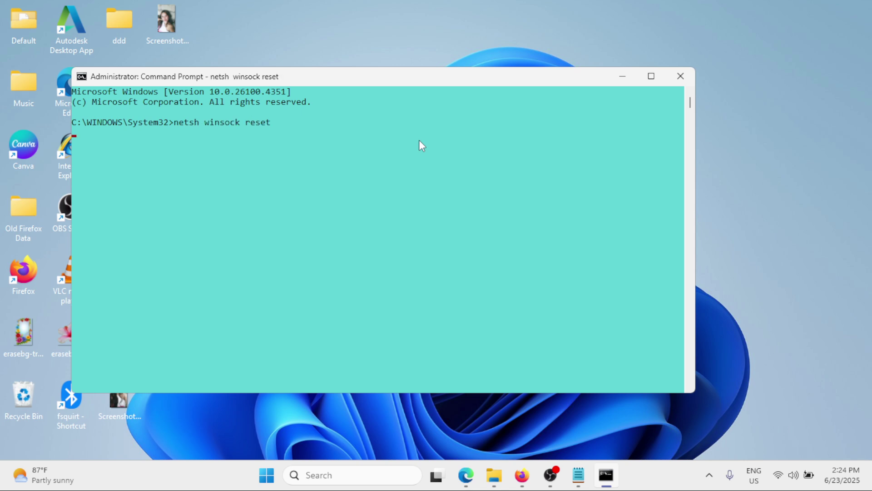
Copy ipconfig /renew from the notes and run it in the prompt
left_click(579, 475)
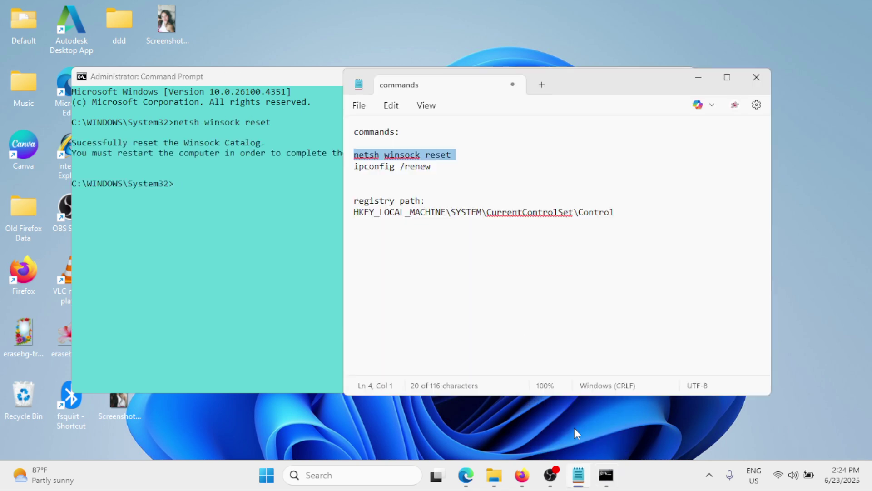
left_click_drag(355, 166, 452, 173)
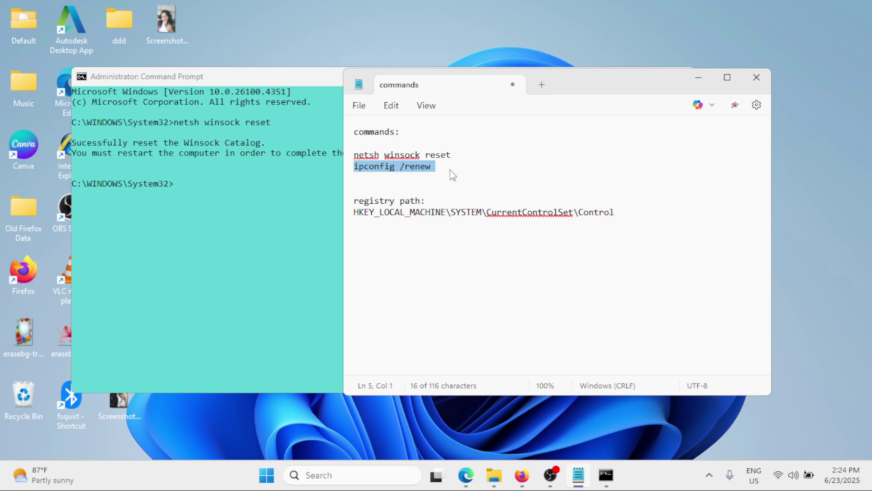
key("ctrl+c")
left_click(697, 76)
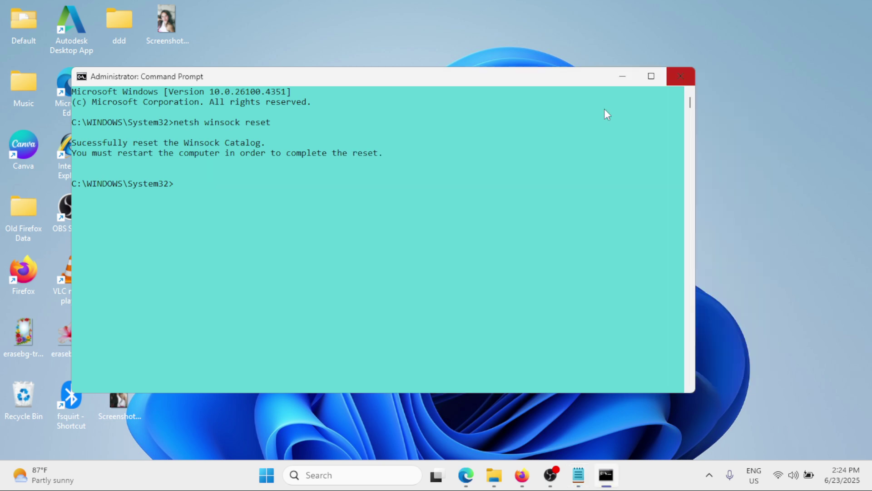
right_click(285, 197)
key("Return")
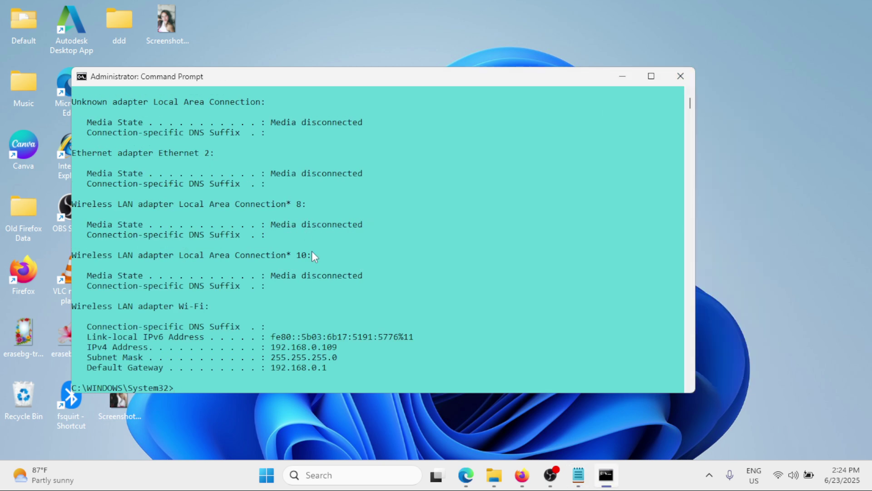
type("exit")
Close Command Prompt, open and dismiss the Win+X menu, then bring up Windows search
key("Return")
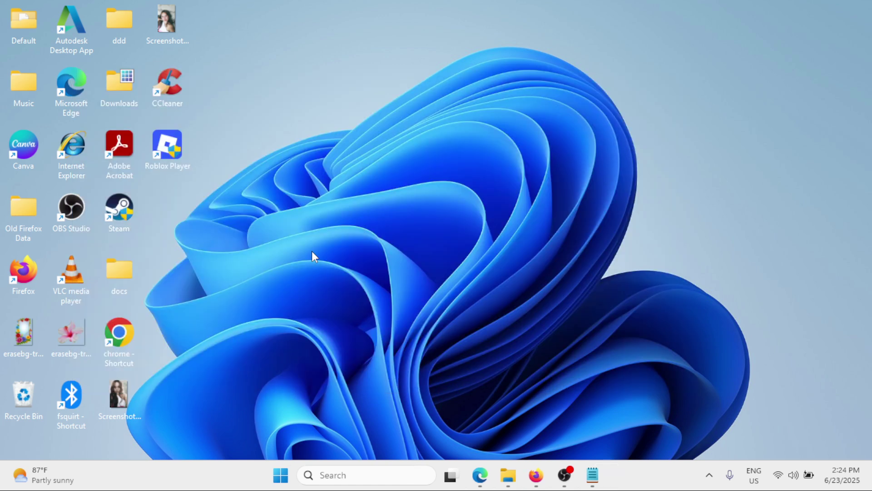
right_click(281, 475)
mouse_move(269, 419)
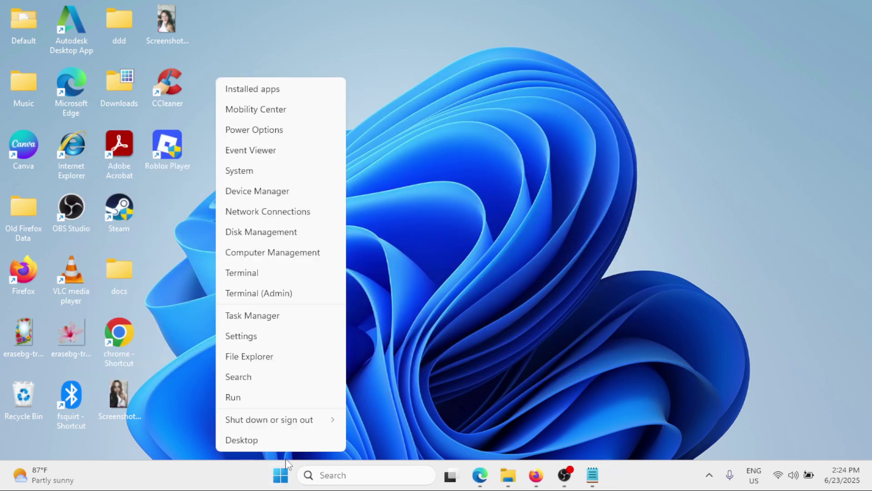
left_click(374, 442)
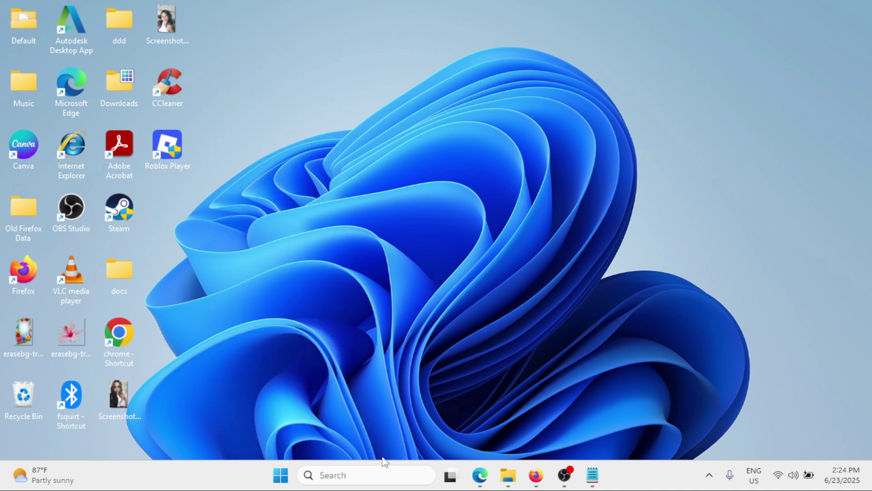
left_click(364, 475)
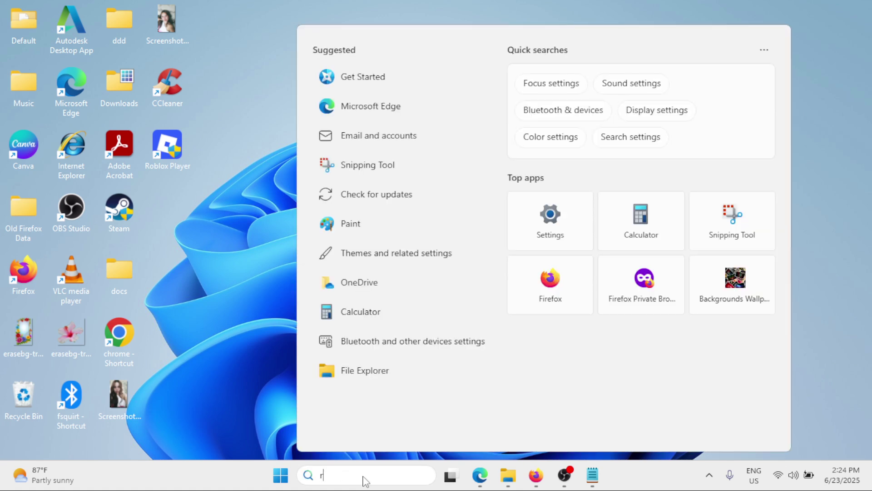
type("regedit")
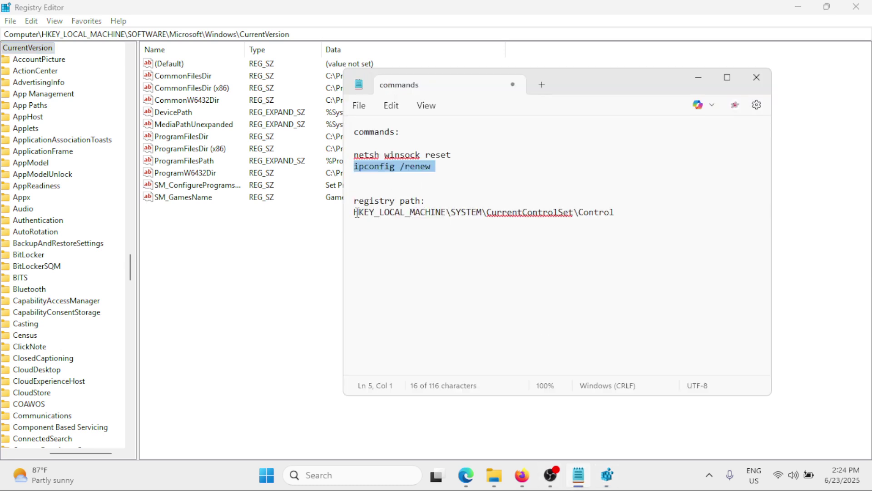
Replace the Registry Editor address with HKEY_LOCAL_MACHINE\SYSTEM\CurrentControlSet\Control copied from the notes
mouse_move(354, 212)
left_mouse_down()
mouse_move(537, 211)
mouse_move(624, 222)
left_mouse_up()
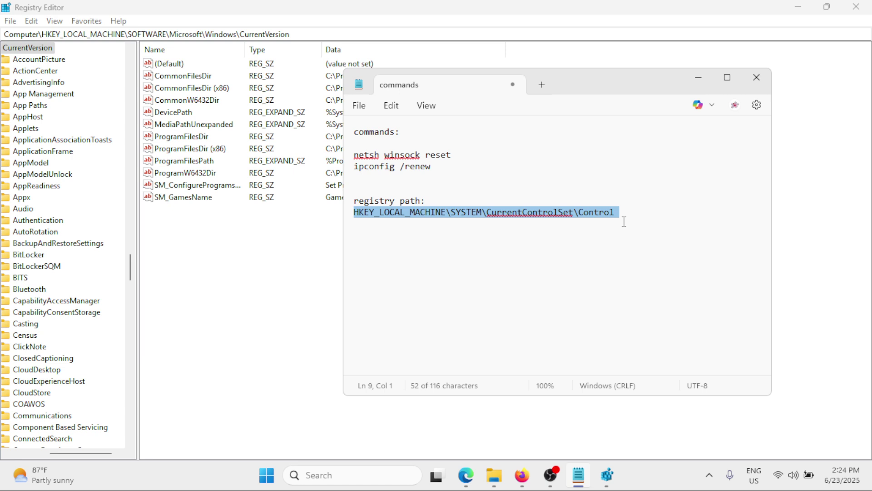
left_click(697, 77)
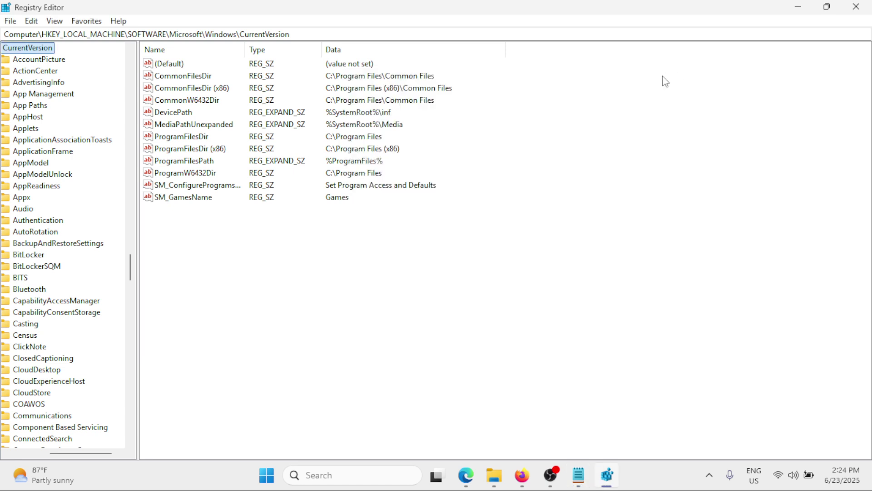
left_click_drag(382, 35, 5, 36)
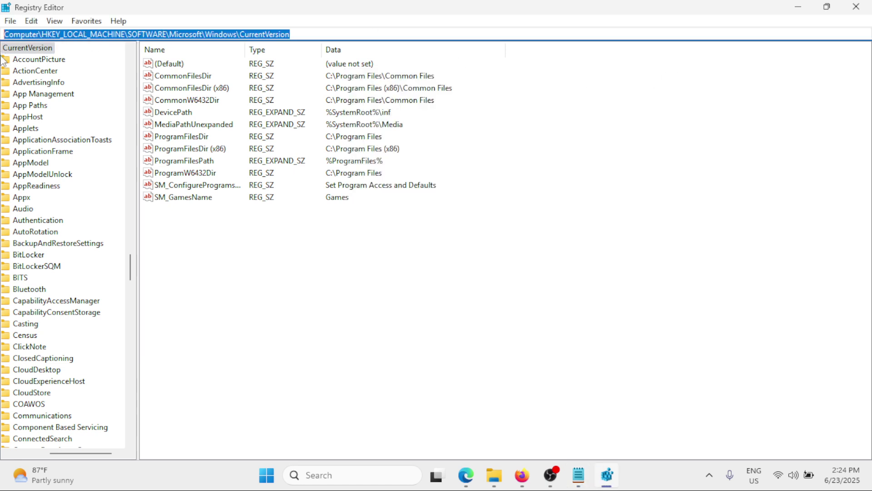
key("BackSpace")
key("ctrl+v")
key("Return")
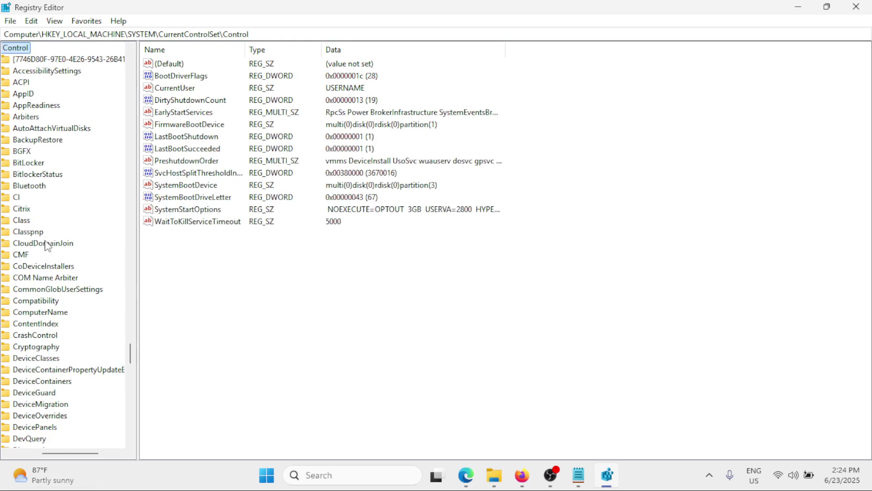
Add a DWORD (32-bit) value under Control named ServicesPipeTimeout
right_click(258, 275)
mouse_move(293, 284)
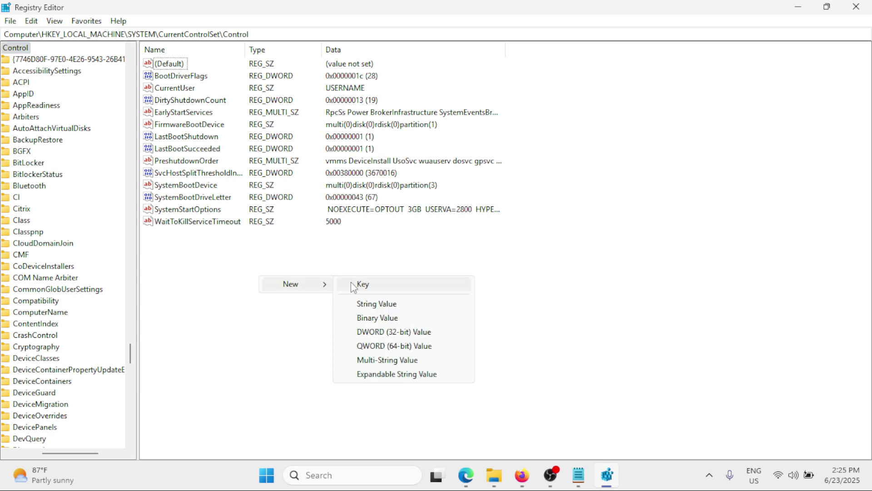
left_click(400, 332)
key("BackSpace")
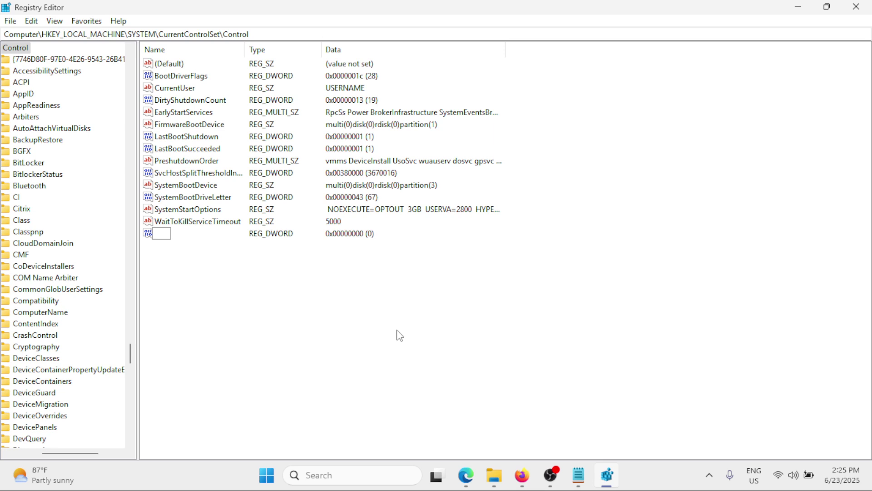
type("Servi")
type("ces")
type("PipeTimeout")
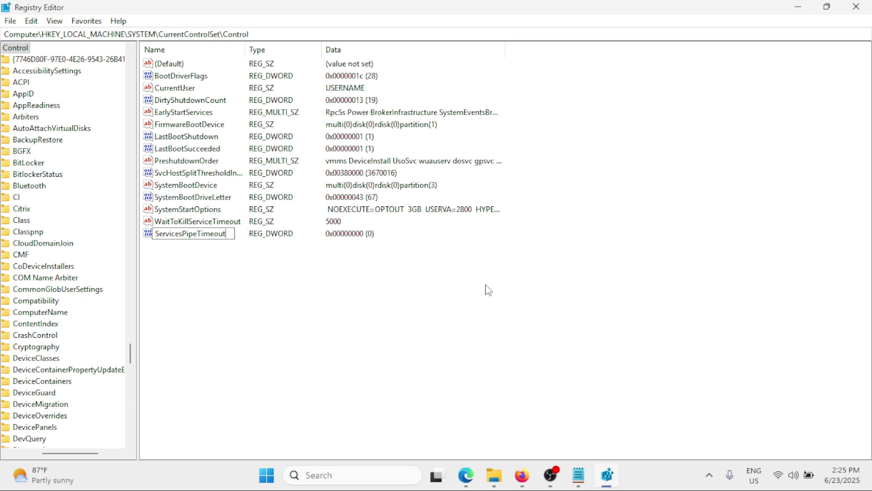
key("Return")
Set ServicesPipeTimeout's value data to 180000
double_click(212, 235)
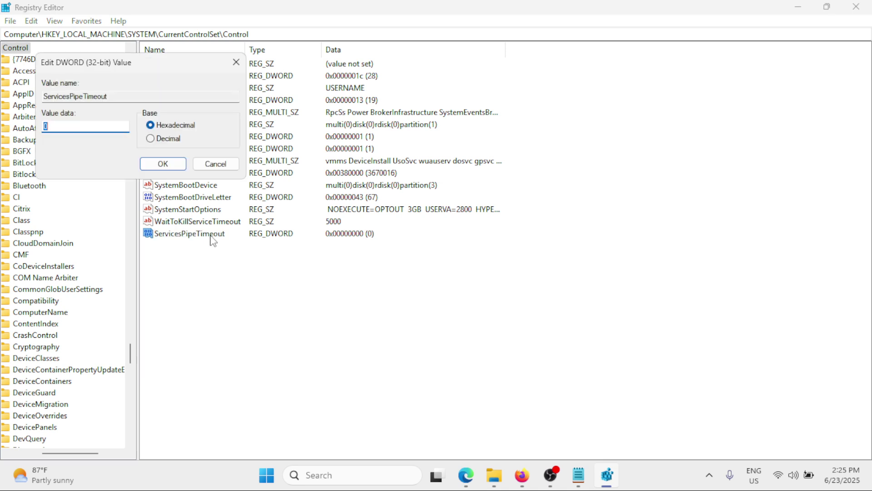
key("BackSpace")
type("180000")
left_click(86, 98)
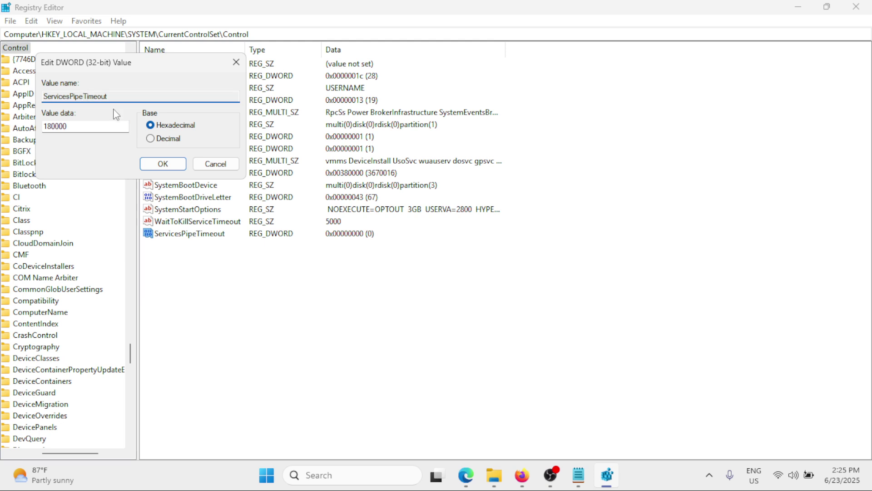
left_click(163, 164)
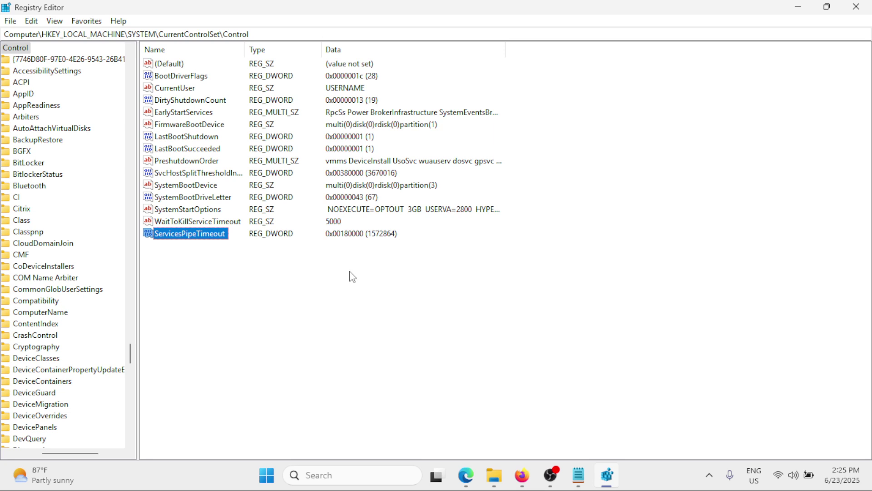
Close Registry Editor and dismiss the Win+X quick-link menu
left_click(857, 6)
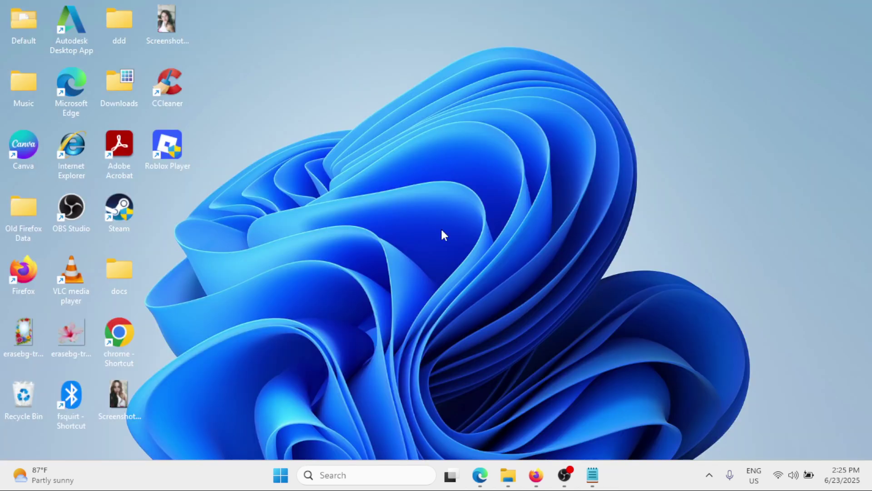
right_click(281, 475)
mouse_move(269, 419)
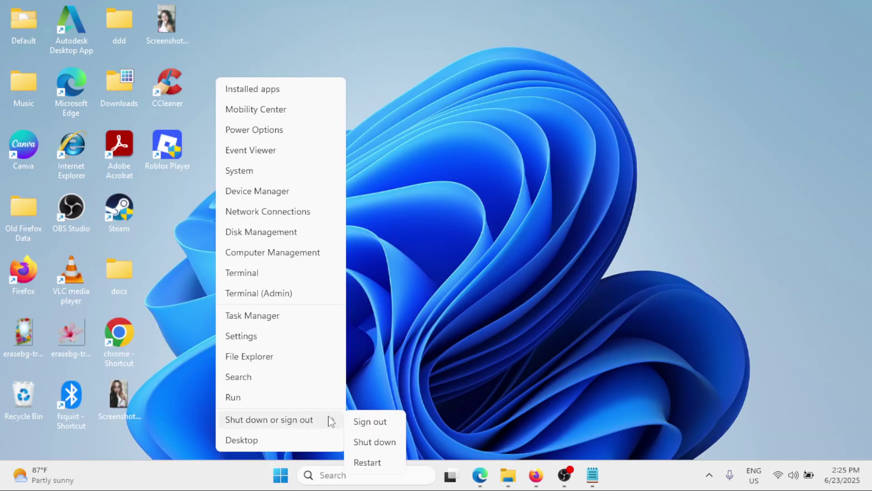
left_click(364, 460)
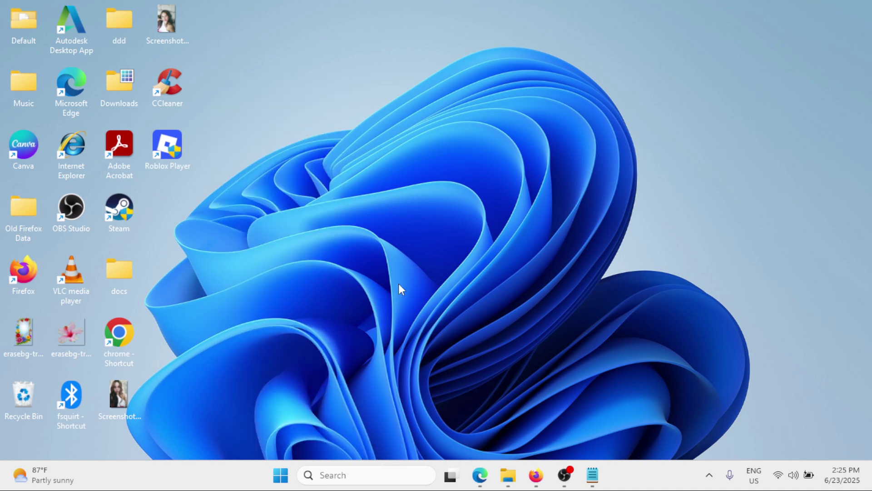
left_click(281, 476)
In File Explorer, navigate from This PC to the C:\WINDOWS folder
left_click(532, 251)
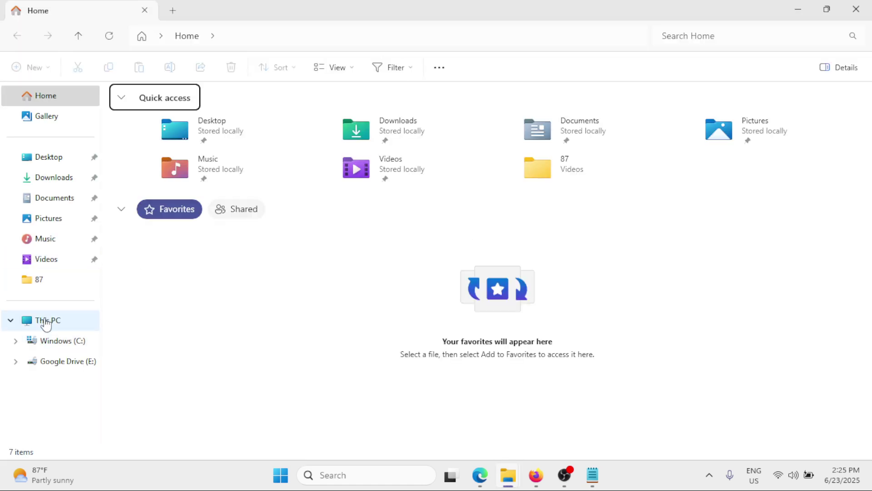
left_click(48, 320)
double_click(191, 120)
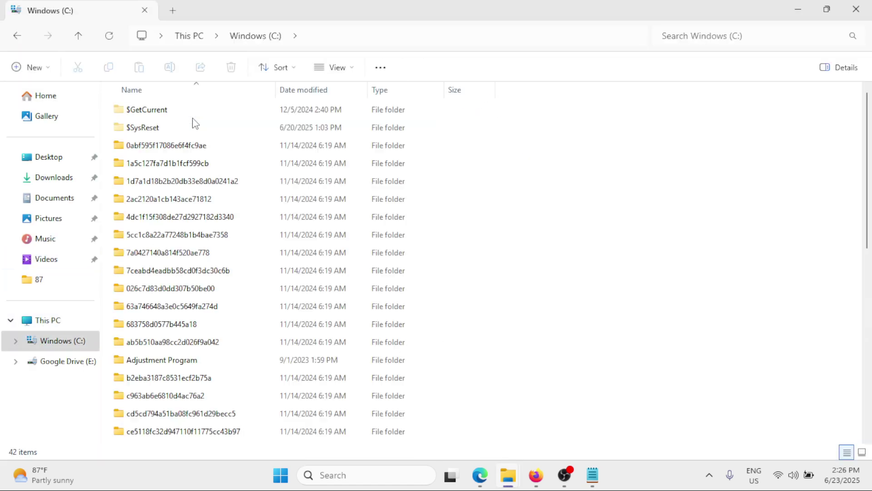
scroll(398, 293, "down", 5)
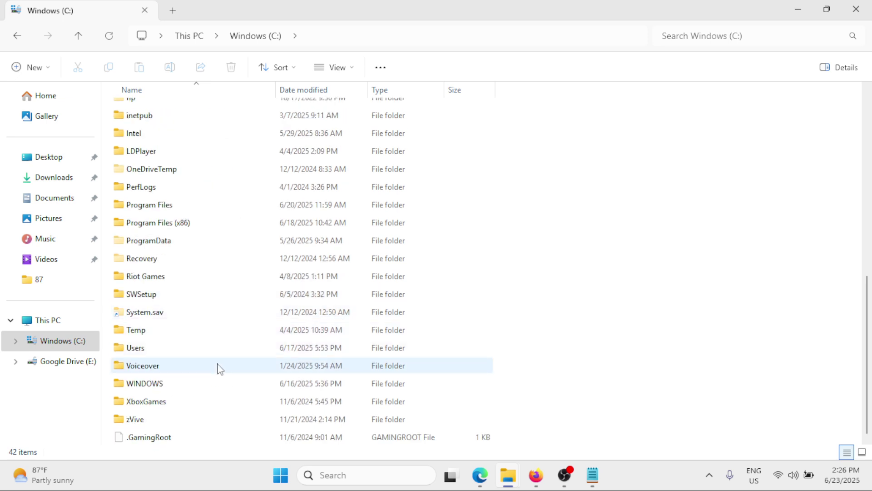
left_click(171, 385)
double_click(171, 389)
scroll(205, 273, "down", 5)
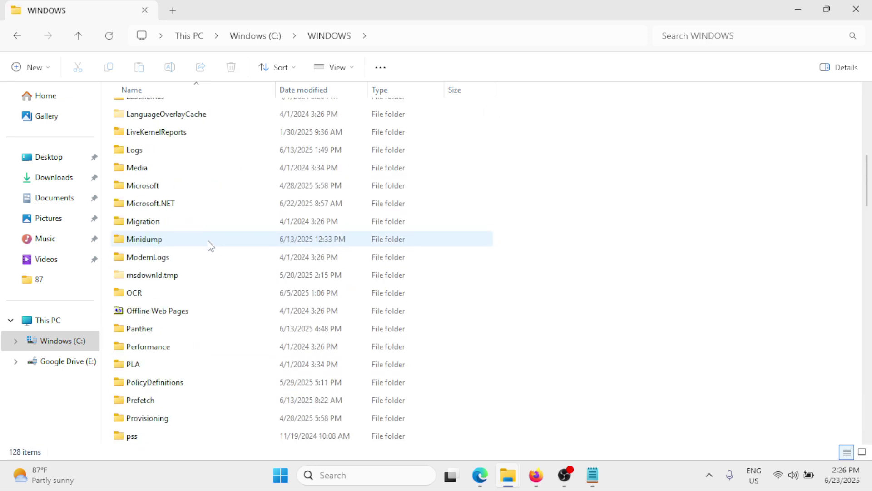
scroll(209, 245, "down", 3)
scroll(209, 244, "down", 5)
scroll(209, 245, "up", 3)
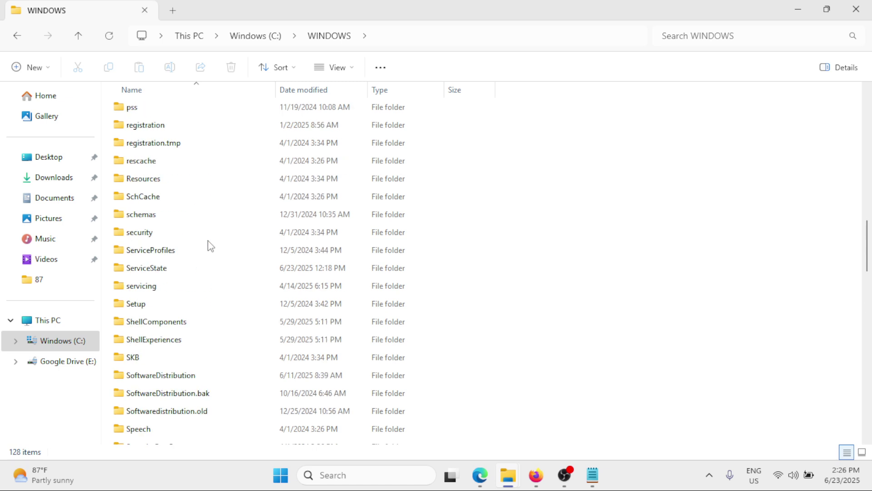
Delete DataStore inside SoftwareDistribution and close File Explorer
double_click(192, 374)
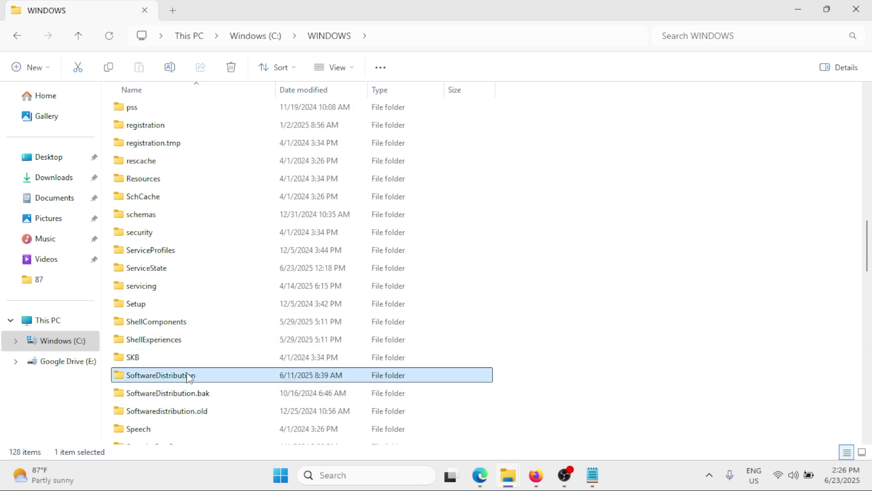
left_click(173, 112)
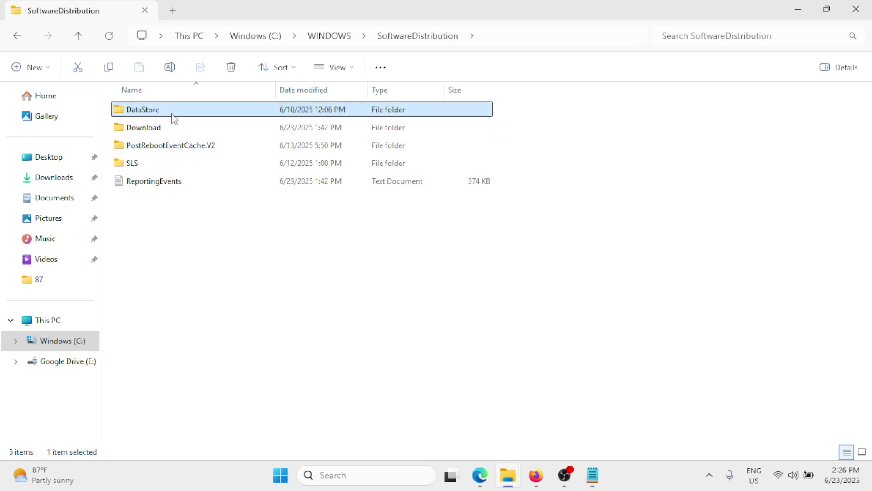
right_click(173, 116)
left_click(311, 129)
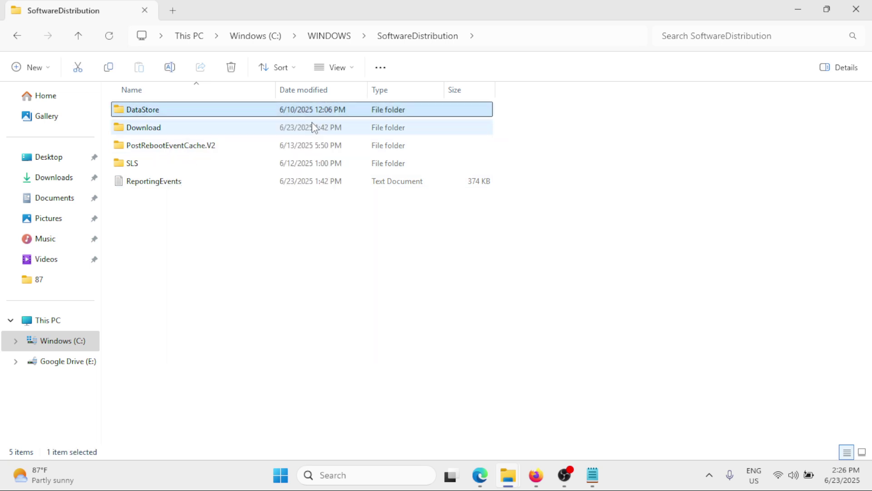
left_click(856, 9)
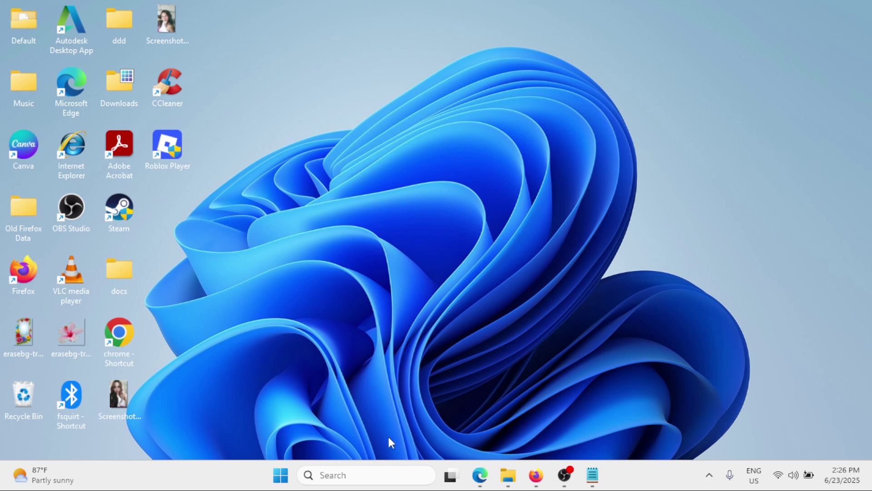
Run sfc /scannow in an admin Command Prompt, closing it once verification begins
left_click(365, 477)
type("cmd")
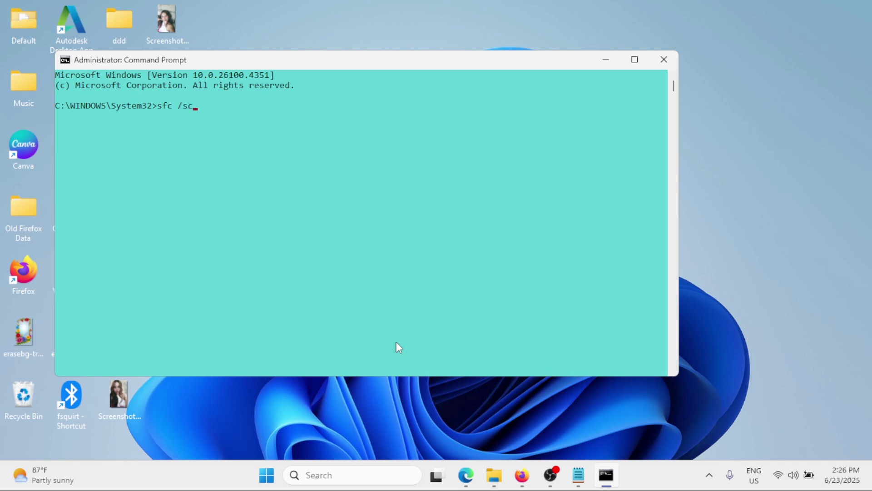
type("nnow")
key("Return")
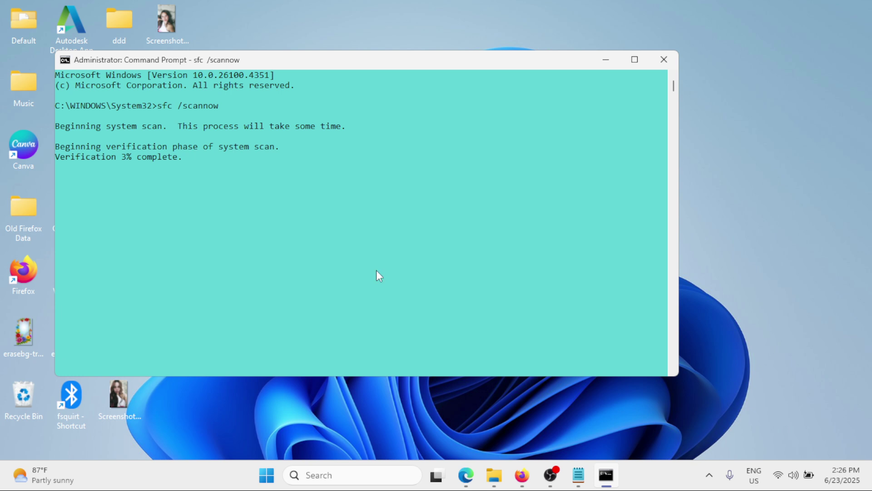
left_click(664, 60)
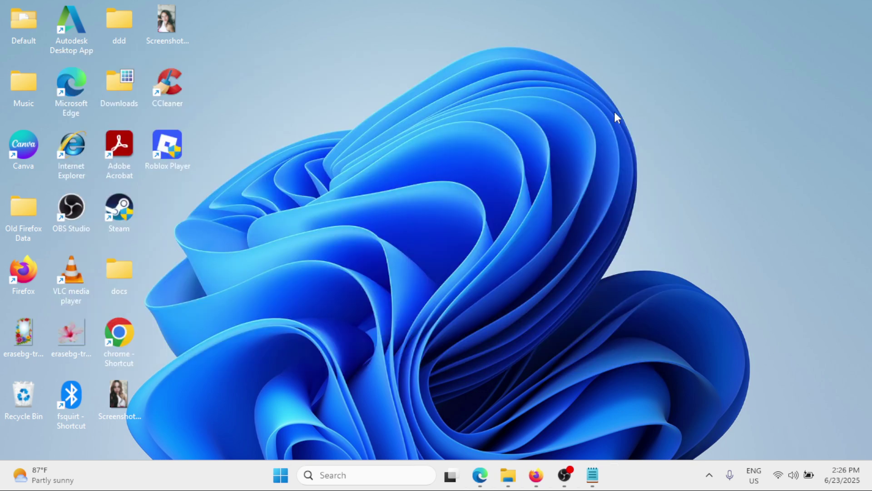